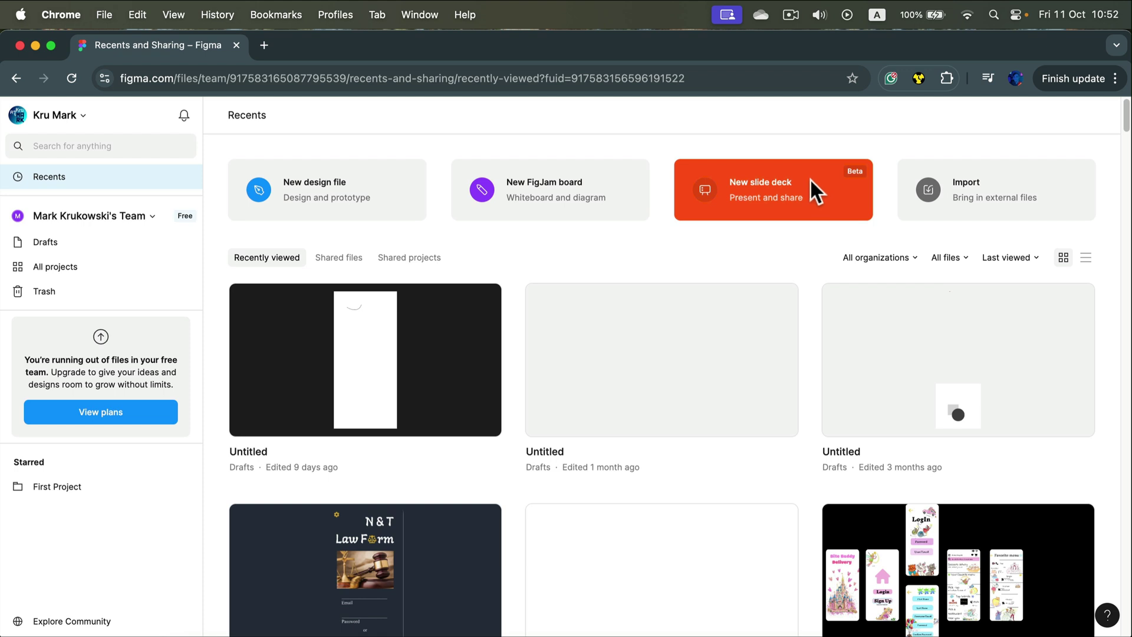
Create a new slide deck from the Mobile Product Review template with all of its slides.
{"action": "left_click", "coordinate": [811, 183]}
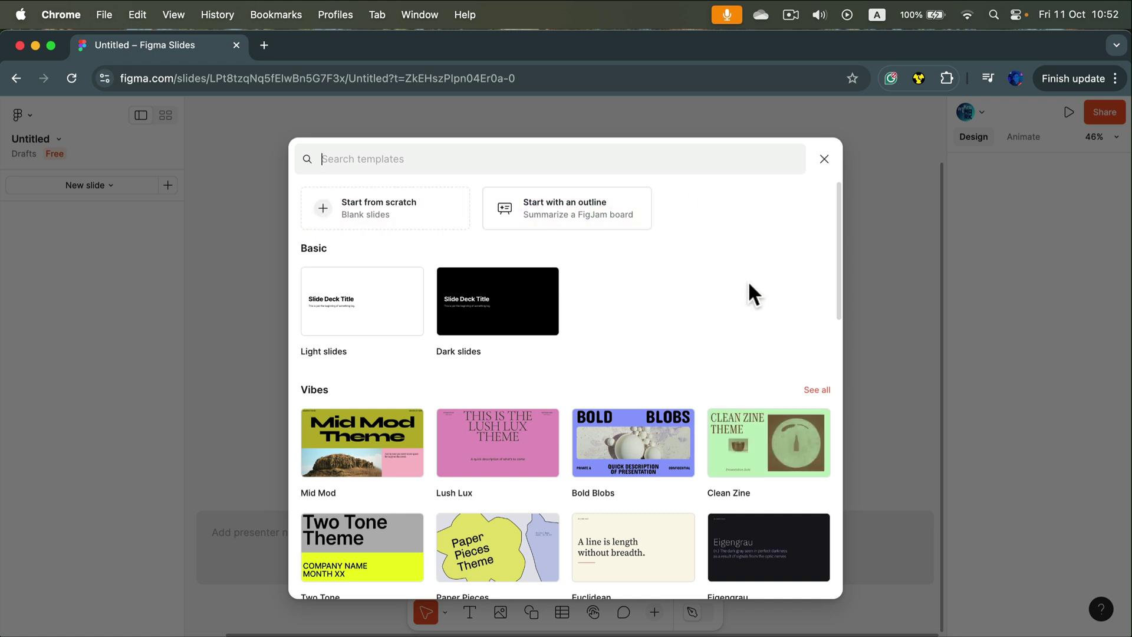
{"action": "scroll", "coordinate": [747, 283], "scroll_direction": "down", "scroll_amount": 2}
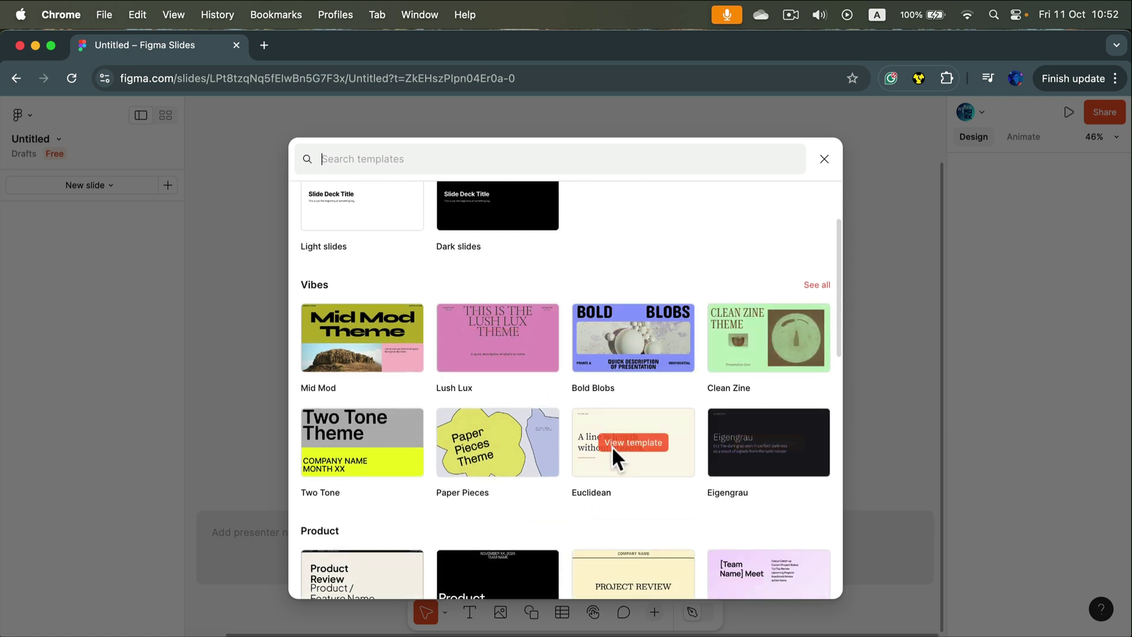
{"action": "scroll", "coordinate": [681, 295], "scroll_direction": "down", "scroll_amount": 5}
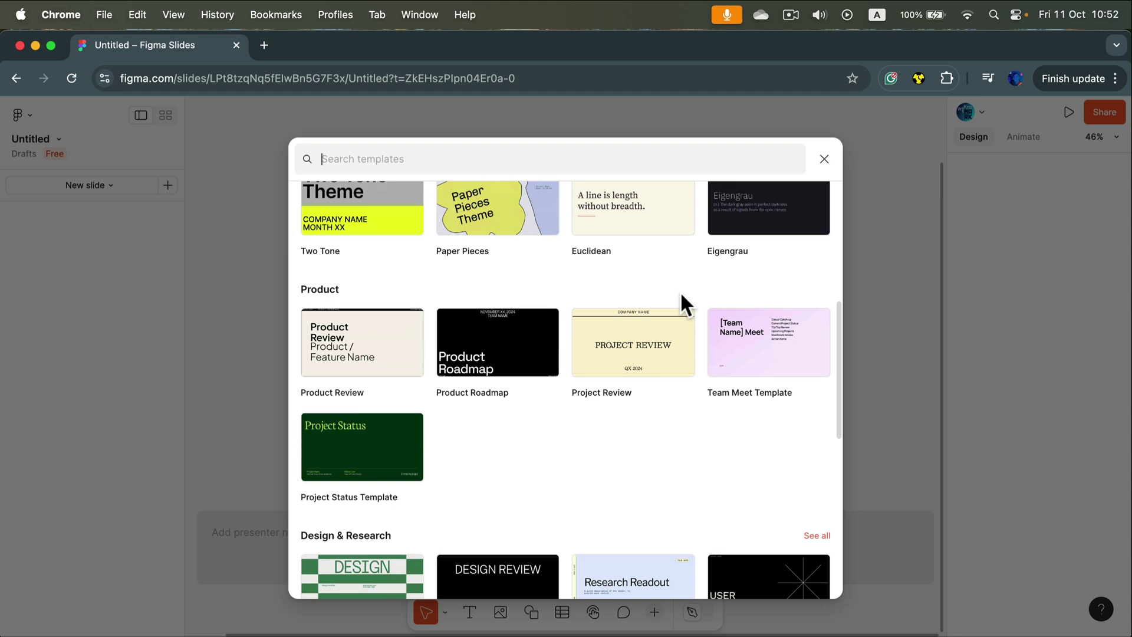
{"action": "scroll", "coordinate": [683, 297], "scroll_direction": "down", "scroll_amount": 3}
{"action": "scroll", "coordinate": [684, 303], "scroll_direction": "down", "scroll_amount": 6}
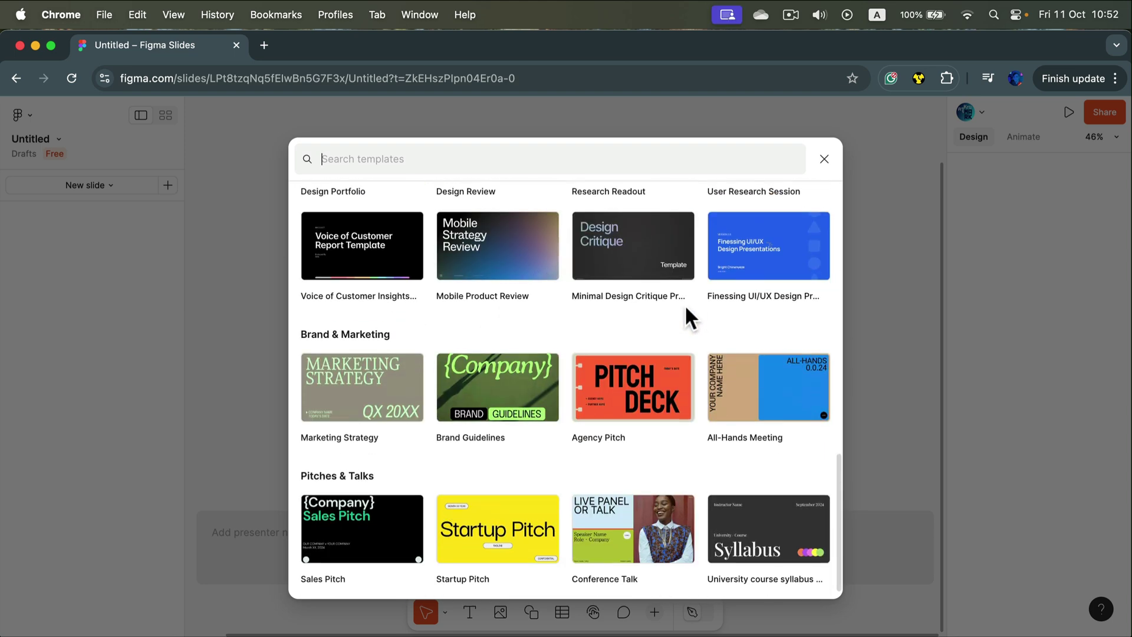
{"action": "left_click", "coordinate": [497, 243]}
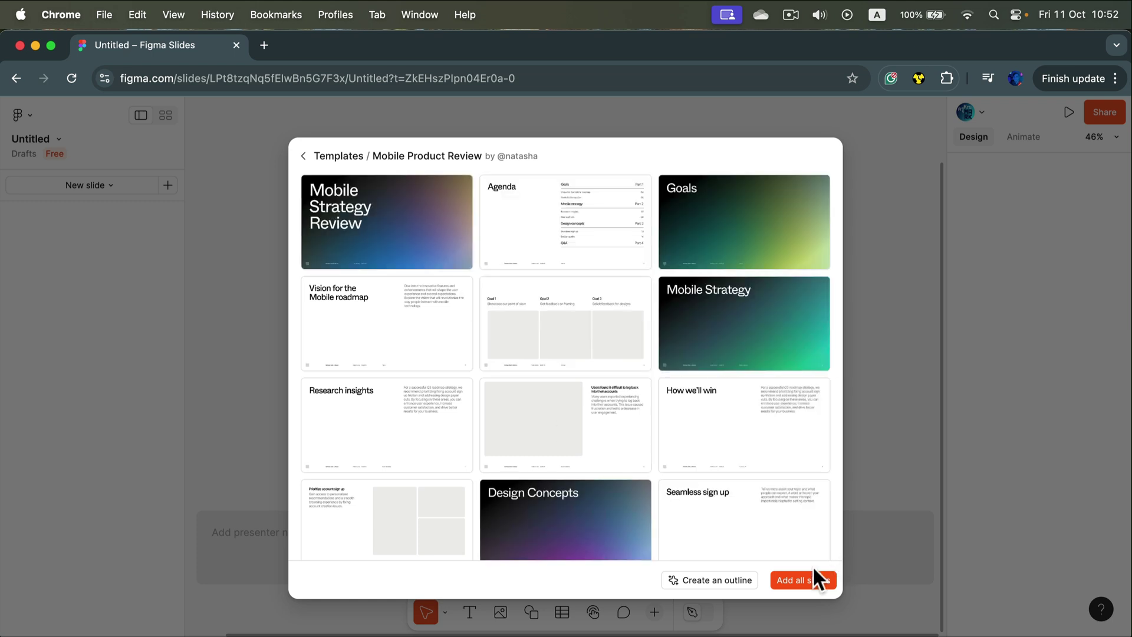
{"action": "left_click", "coordinate": [540, 383]}
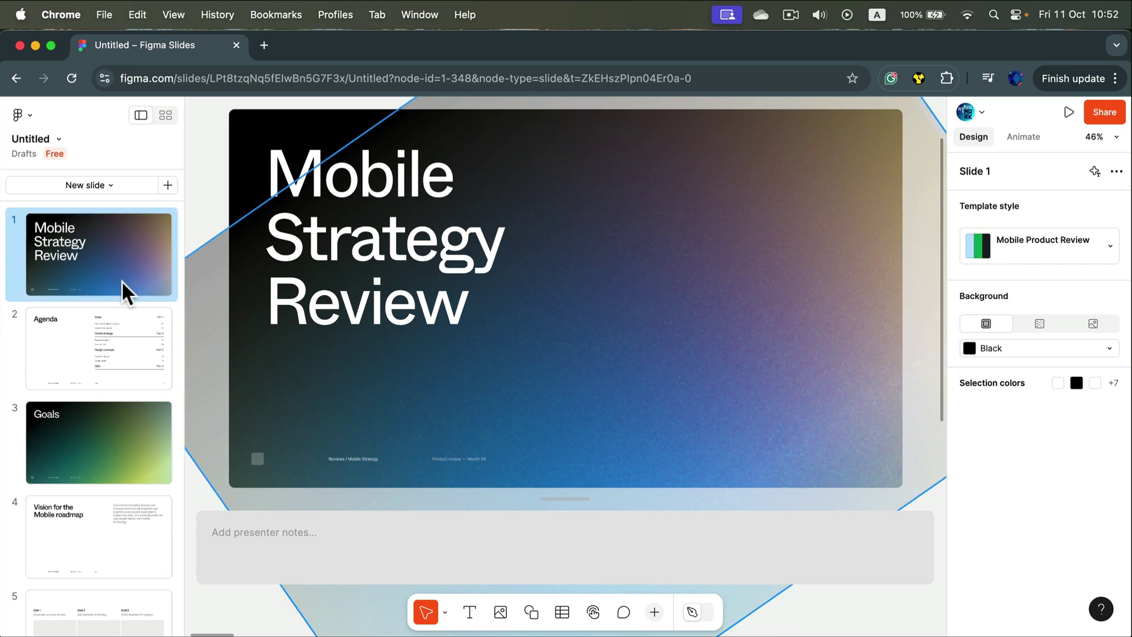
Inspect the Agenda slide by selecting its list and the "Vision for the Mobile roadmap" row.
{"action": "left_click", "coordinate": [108, 341]}
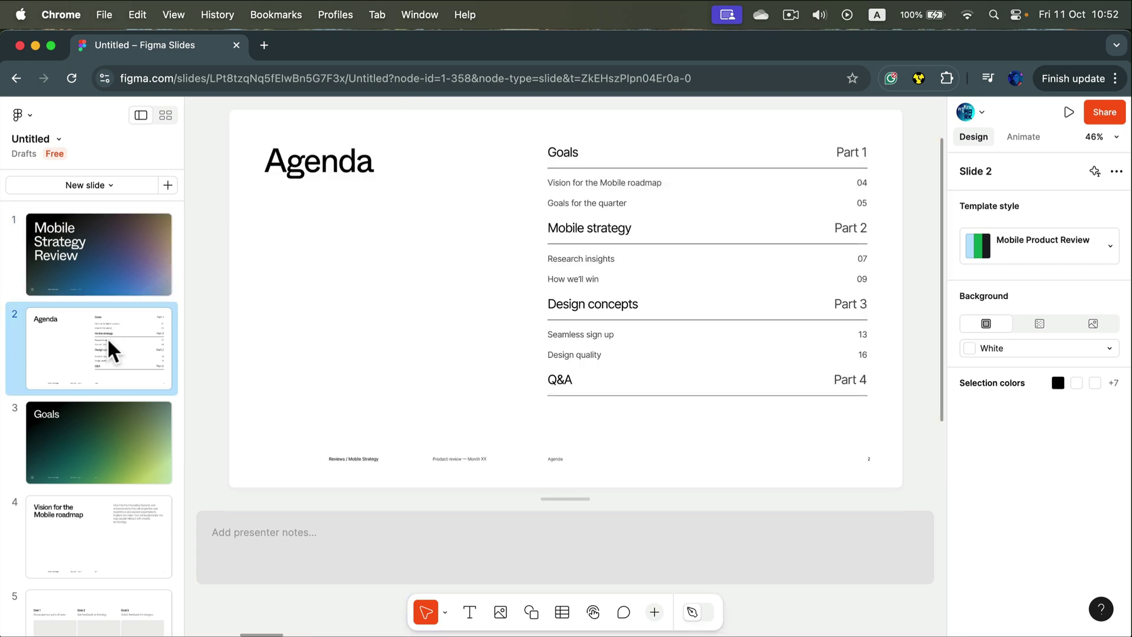
{"action": "left_click", "coordinate": [610, 190]}
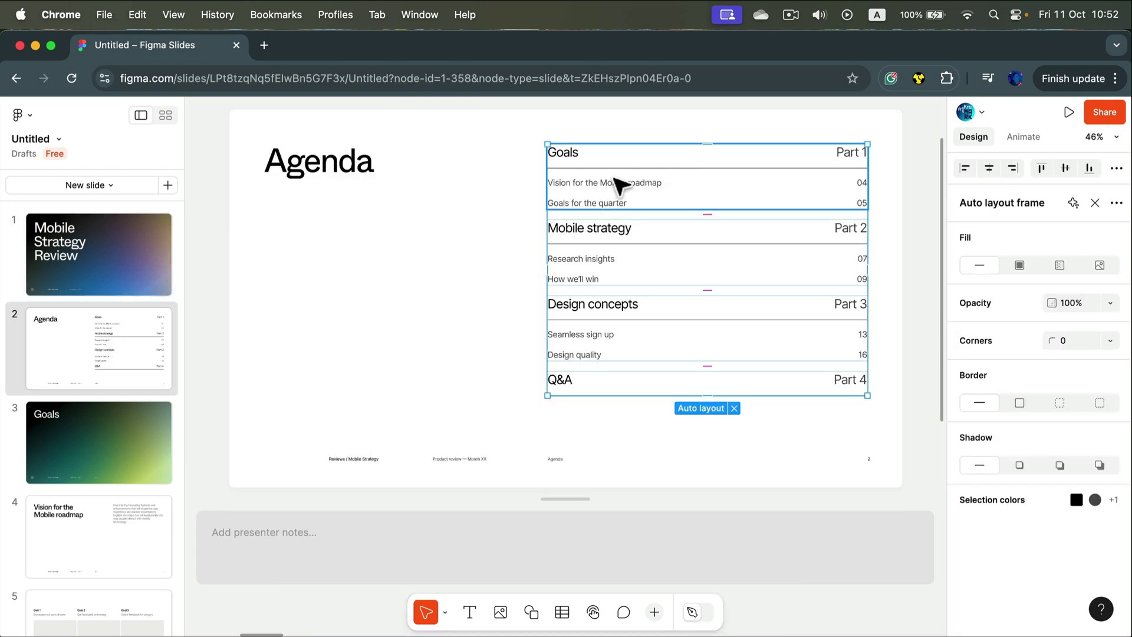
{"action": "double_click", "coordinate": [638, 180]}
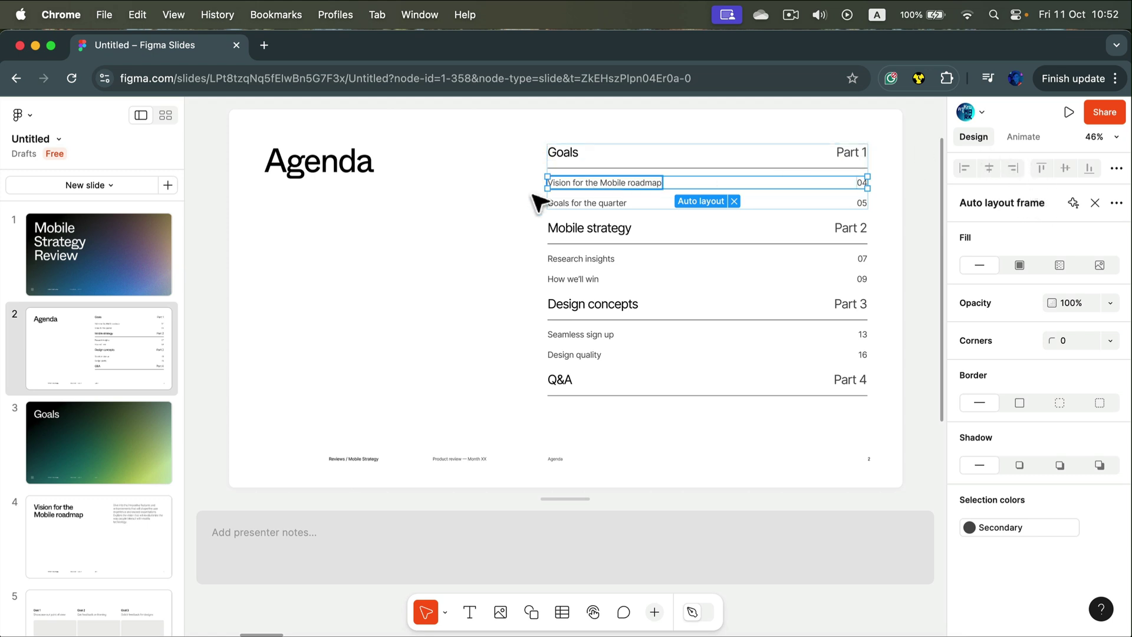
Insert the template's Social logins phone mockup slide after the Agenda slide, and add a blank slide below it.
{"action": "left_click", "coordinate": [125, 335]}
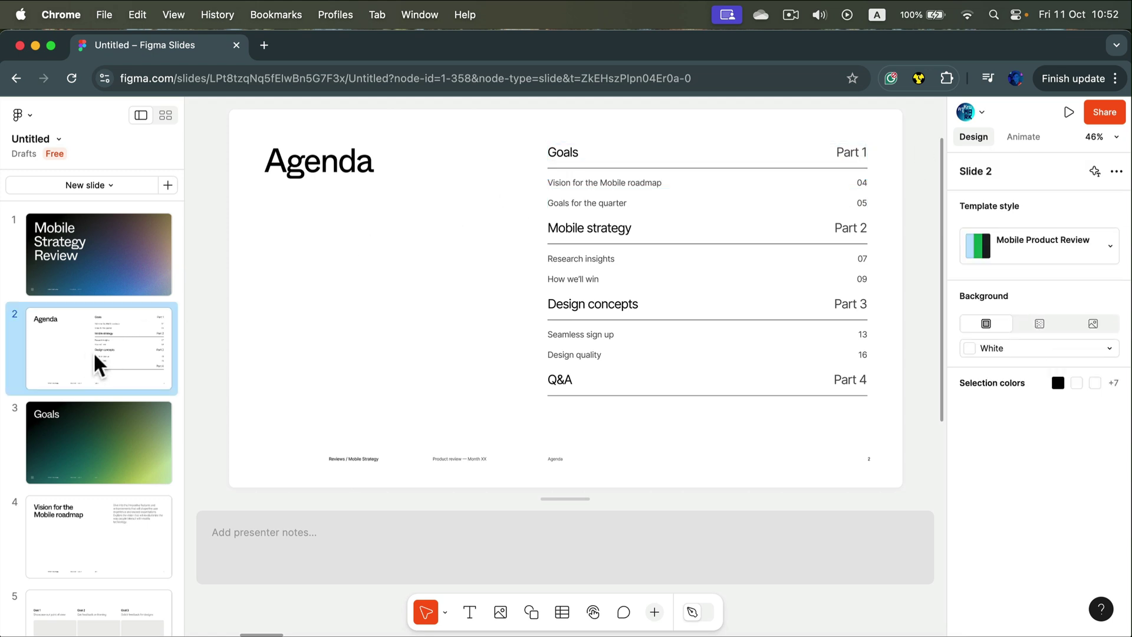
{"action": "left_click", "coordinate": [107, 182]}
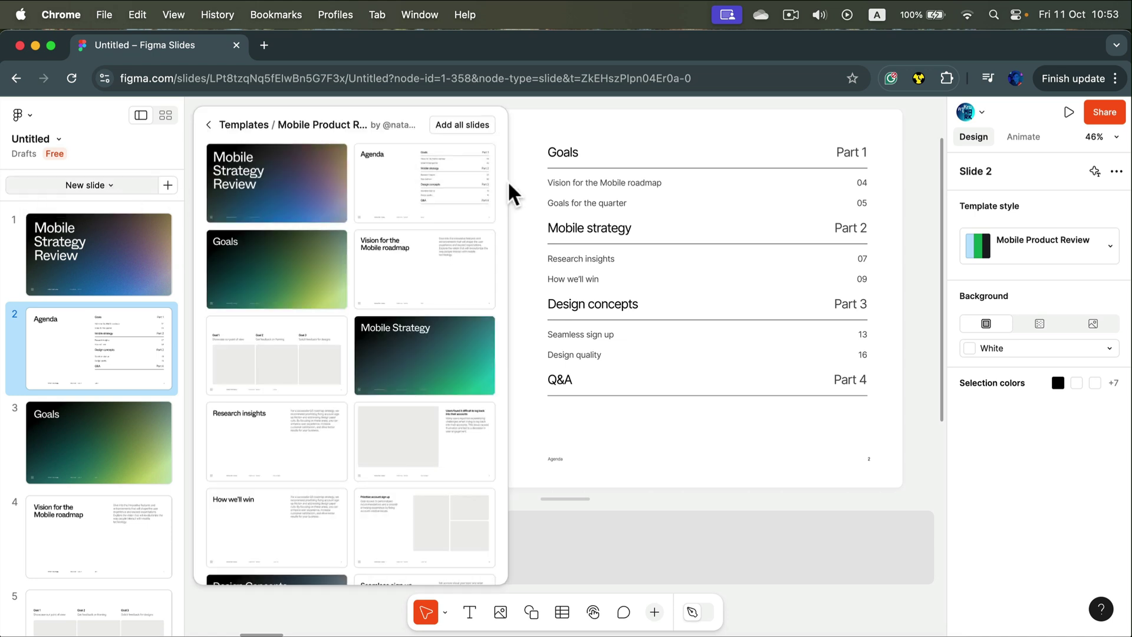
{"action": "scroll", "coordinate": [433, 300], "scroll_direction": "down", "scroll_amount": 5}
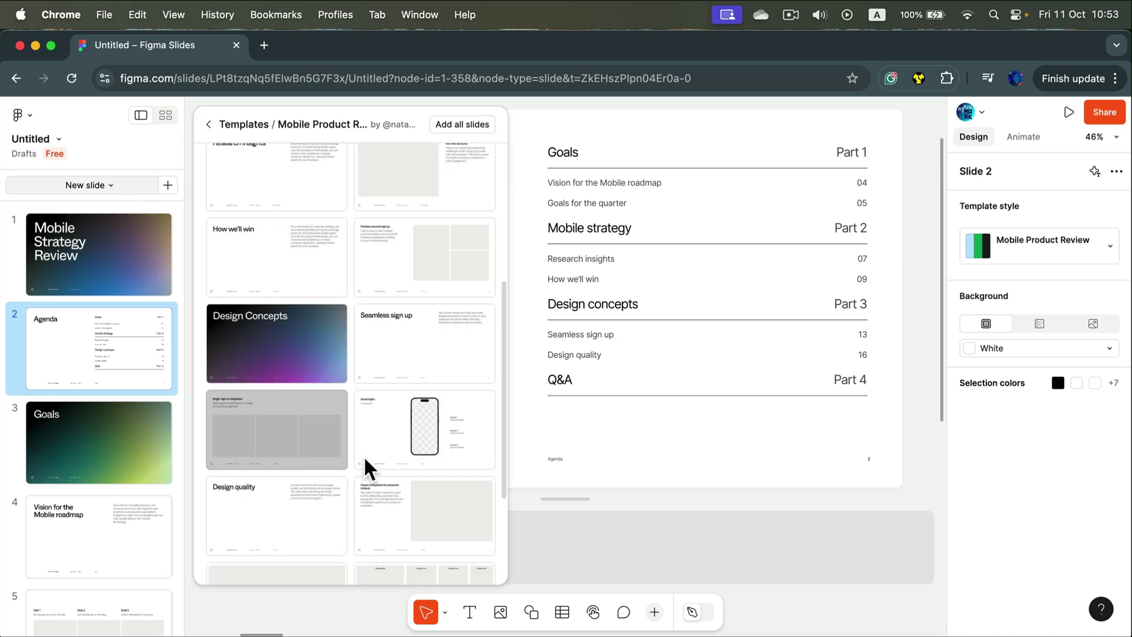
{"action": "scroll", "coordinate": [413, 407], "scroll_direction": "down", "scroll_amount": 2}
{"action": "scroll", "coordinate": [383, 399], "scroll_direction": "down", "scroll_amount": 2}
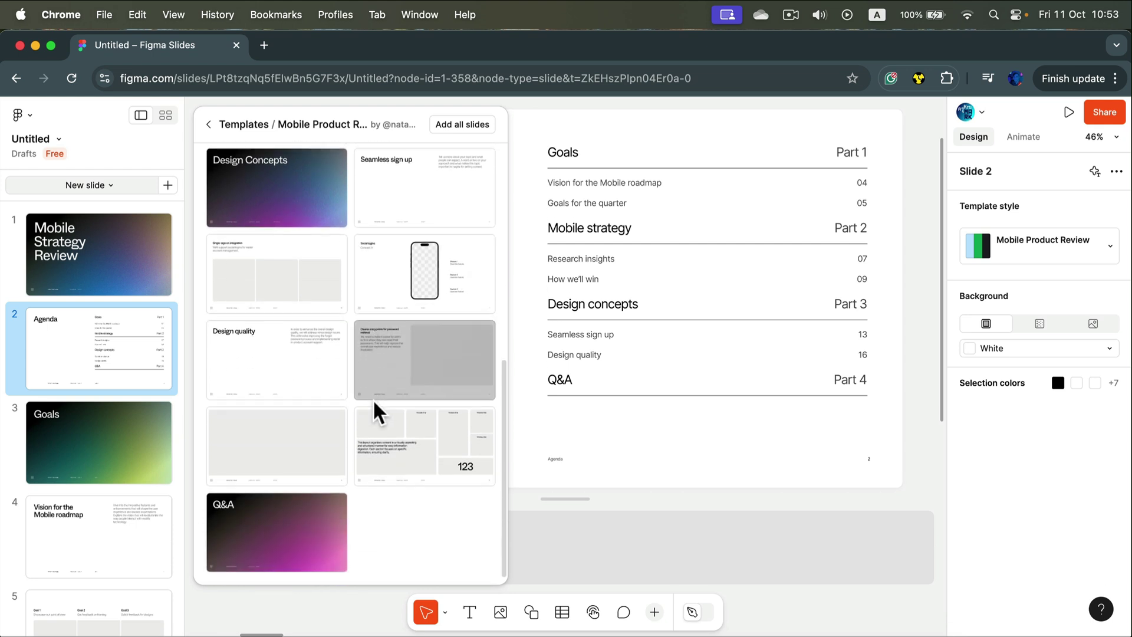
{"action": "left_click", "coordinate": [420, 276]}
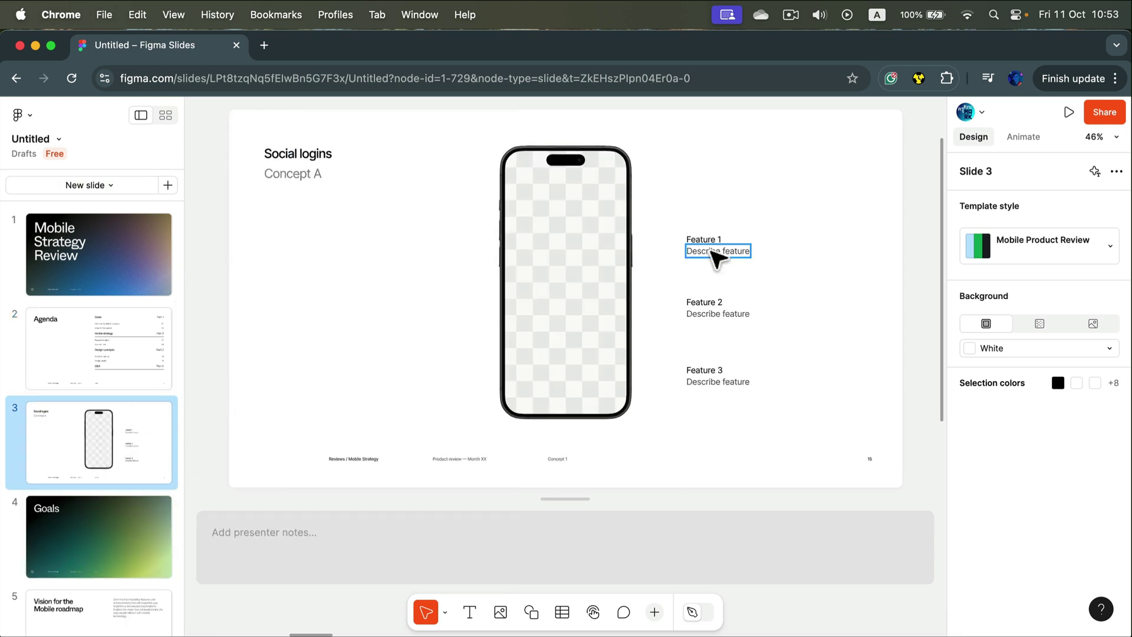
{"action": "left_click", "coordinate": [174, 186]}
{"action": "left_click", "coordinate": [700, 318]}
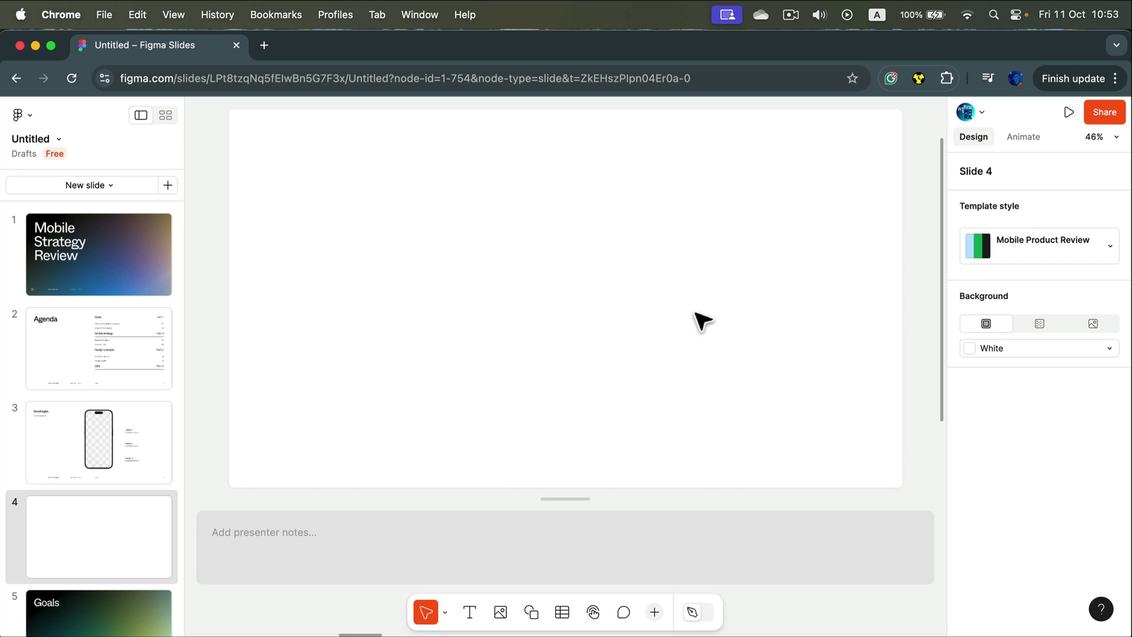
Try the blue Accent 1 background on blank slide 4 and restore it to White.
{"action": "left_click", "coordinate": [982, 349]}
{"action": "left_click", "coordinate": [843, 414]}
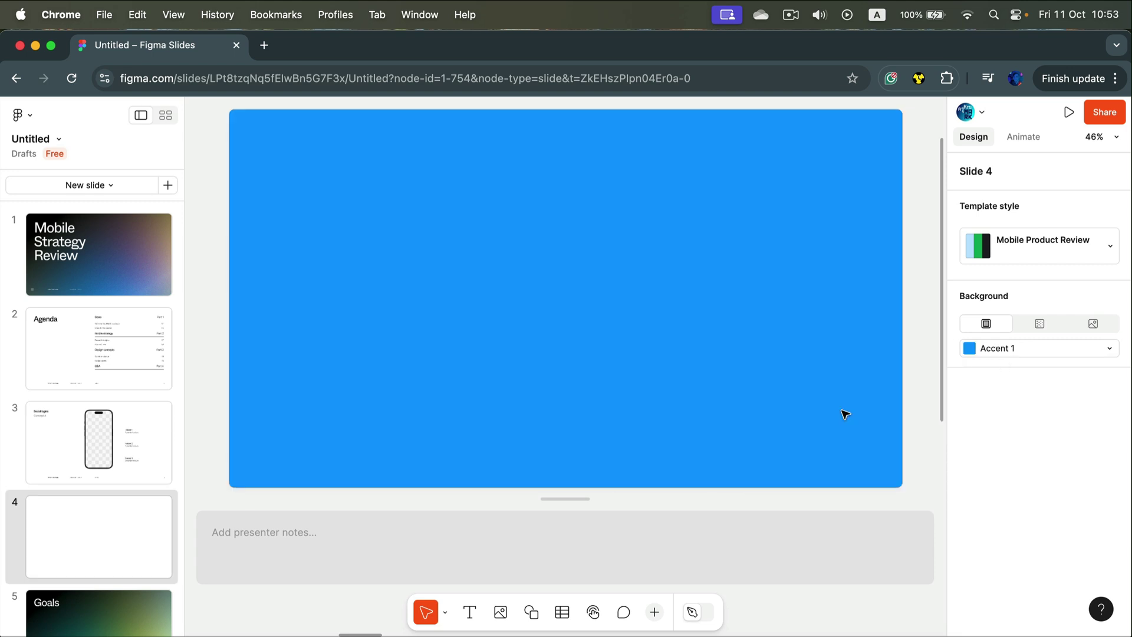
{"action": "left_click", "coordinate": [1018, 349]}
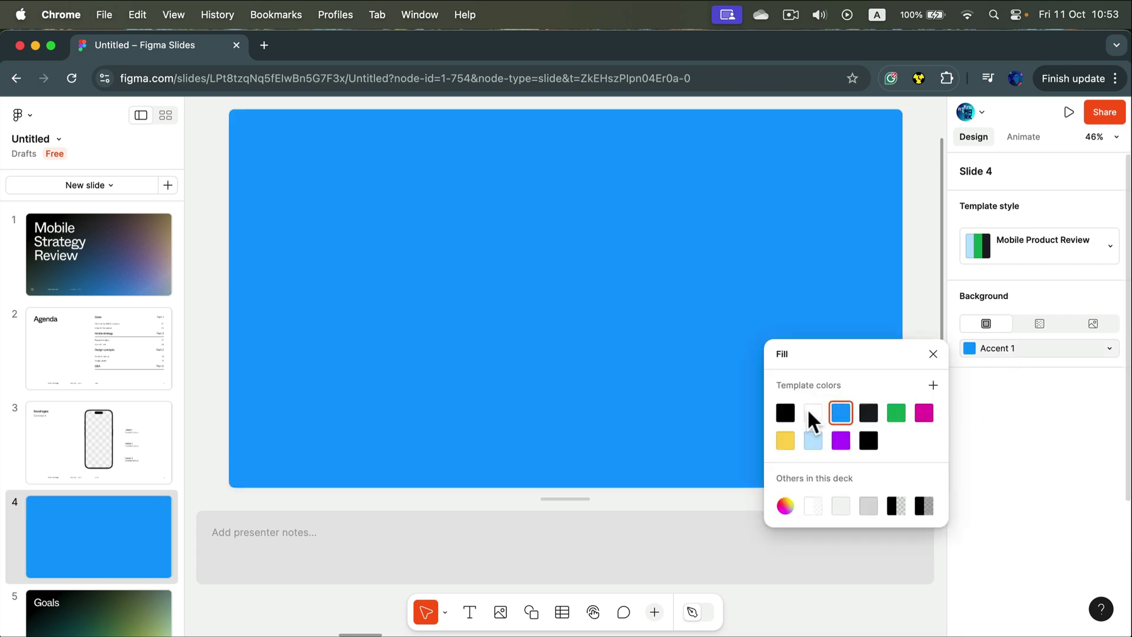
{"action": "left_click", "coordinate": [811, 412]}
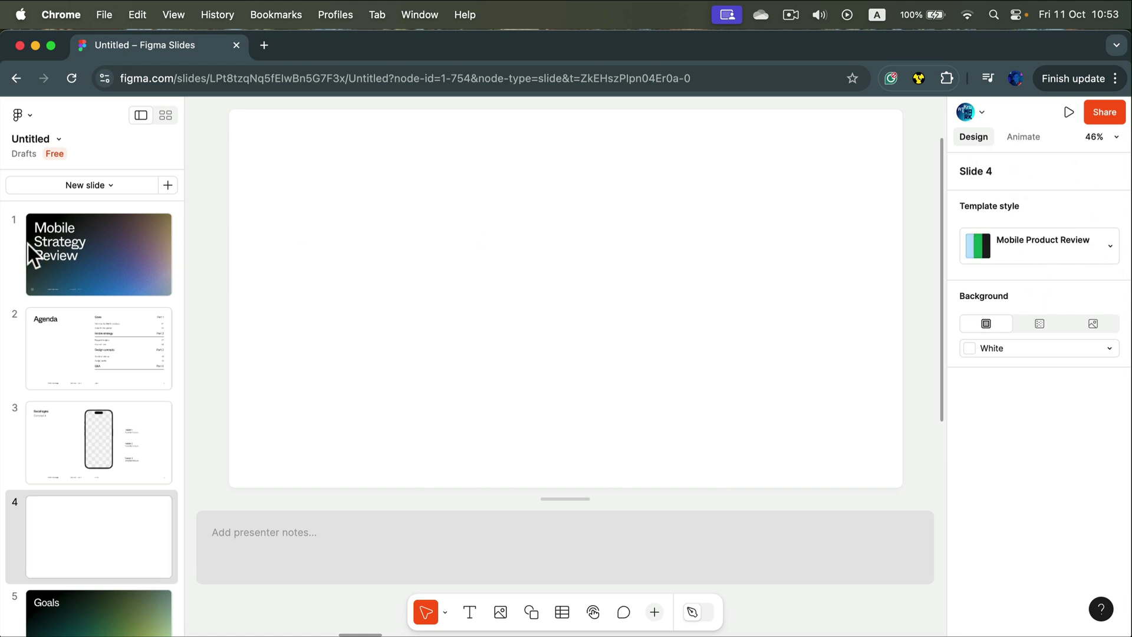
Give slide 1 a Push transition and apply it to all slides.
{"action": "left_click", "coordinate": [129, 242]}
{"action": "left_click", "coordinate": [1027, 138]}
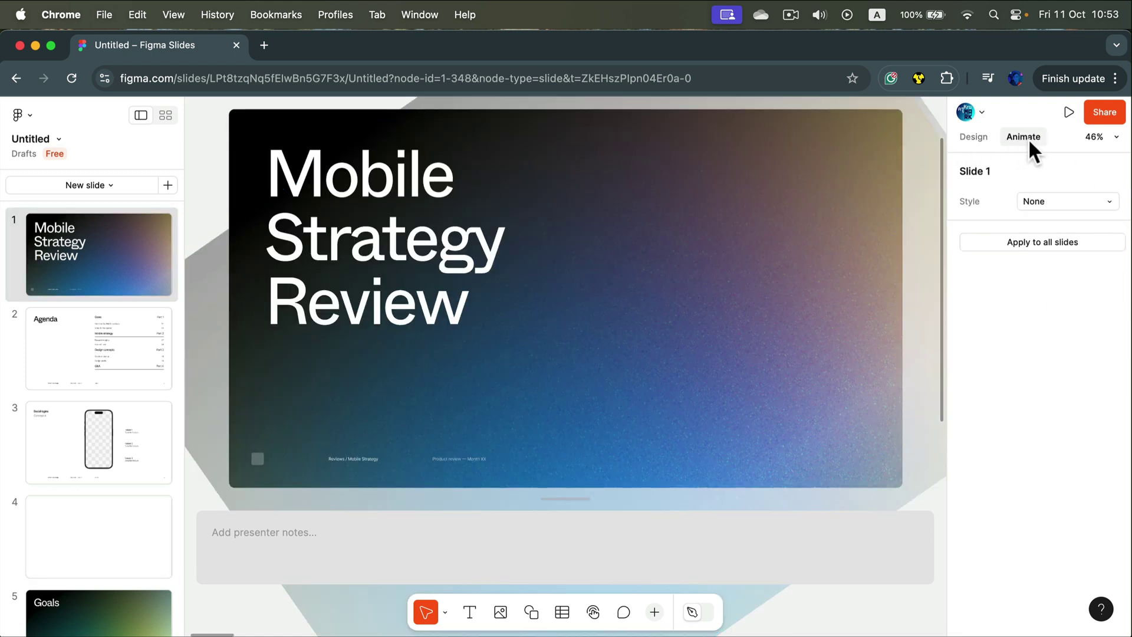
{"action": "left_click", "coordinate": [1055, 201]}
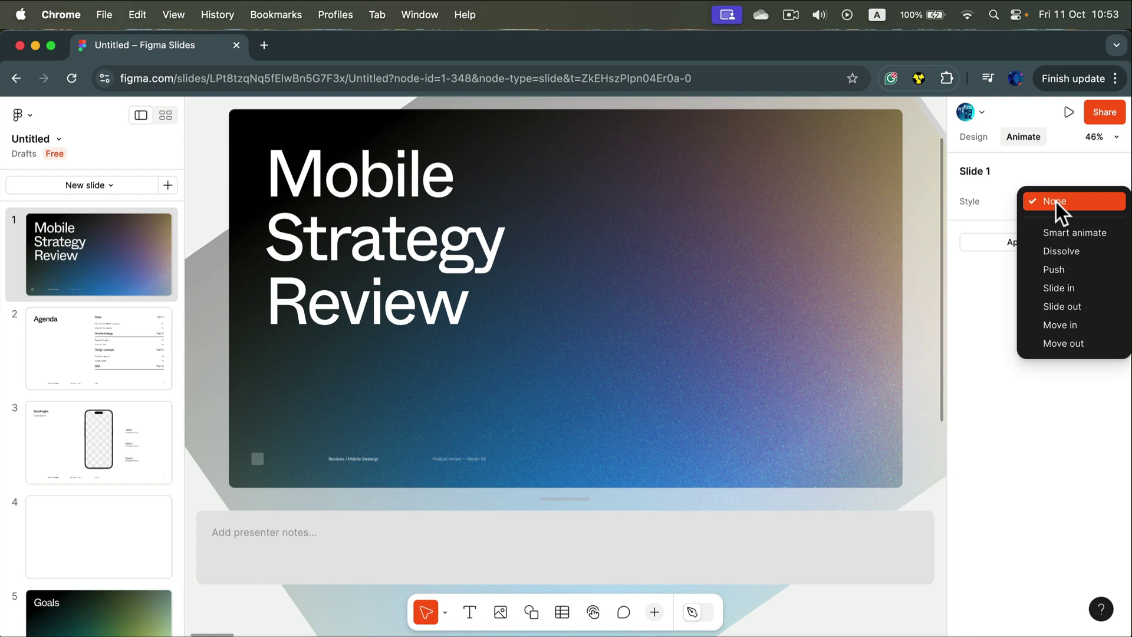
{"action": "left_click", "coordinate": [1060, 269]}
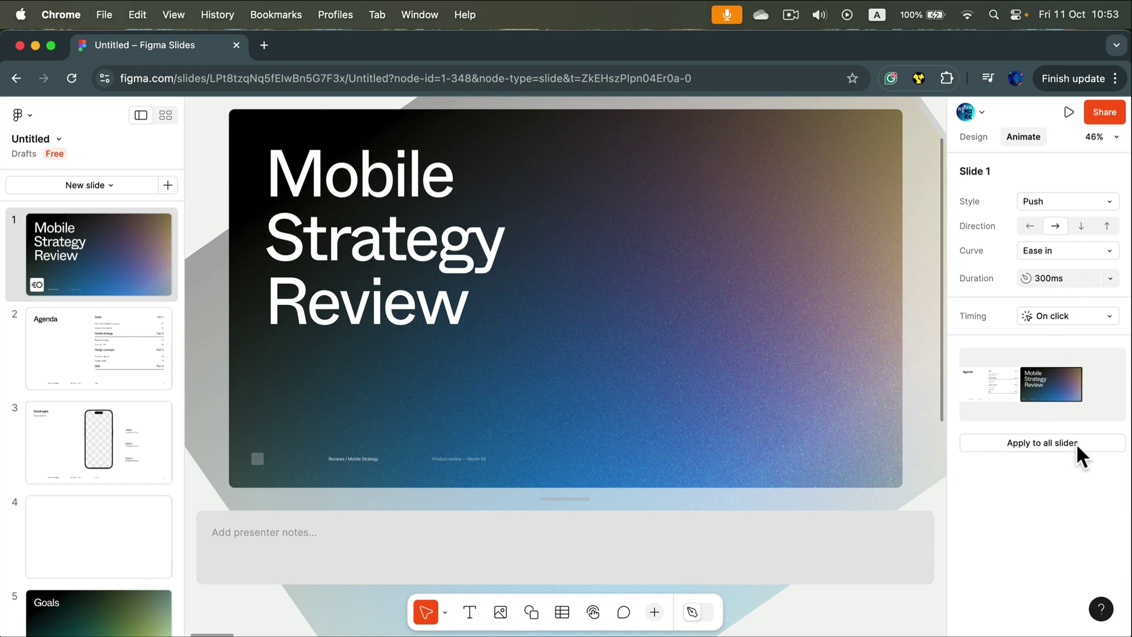
{"action": "mouse_move", "coordinate": [1032, 408]}
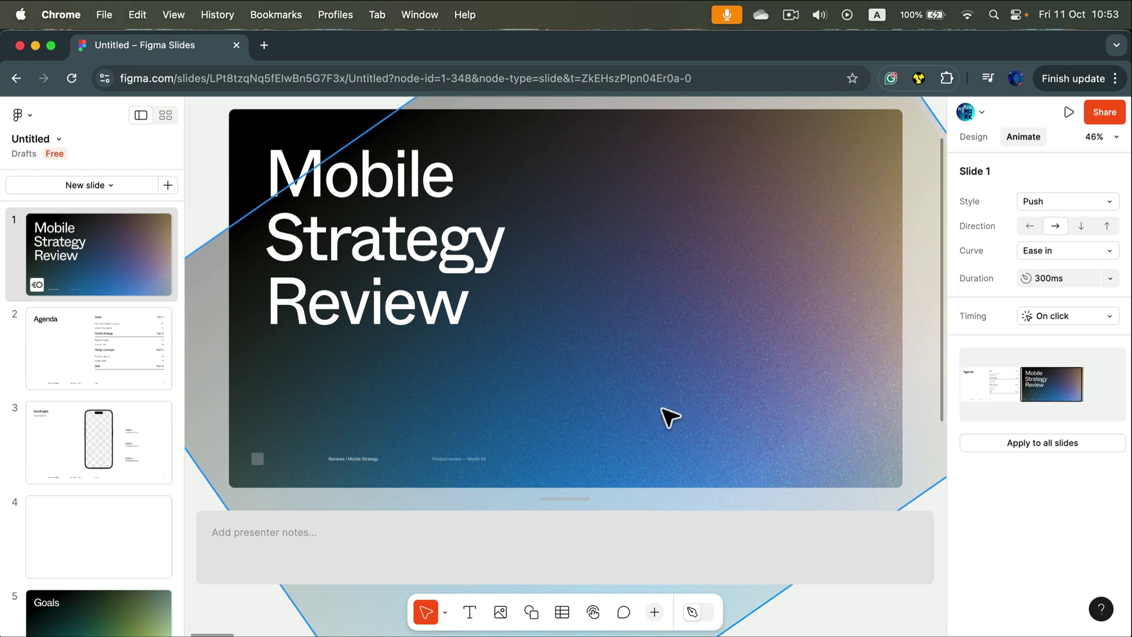
Add the text "sadsadasd" beside the title on slide 1, and open and cancel the image import dialog.
{"action": "left_click", "coordinate": [478, 610]}
{"action": "left_click", "coordinate": [677, 277]}
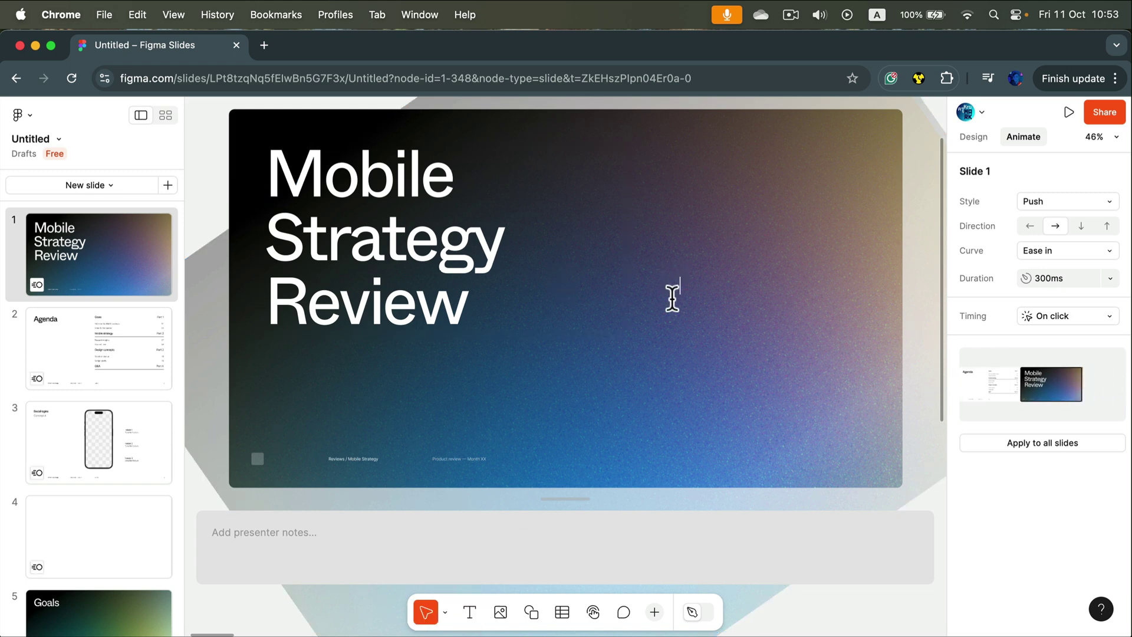
{"action": "type", "text": "Presented"}
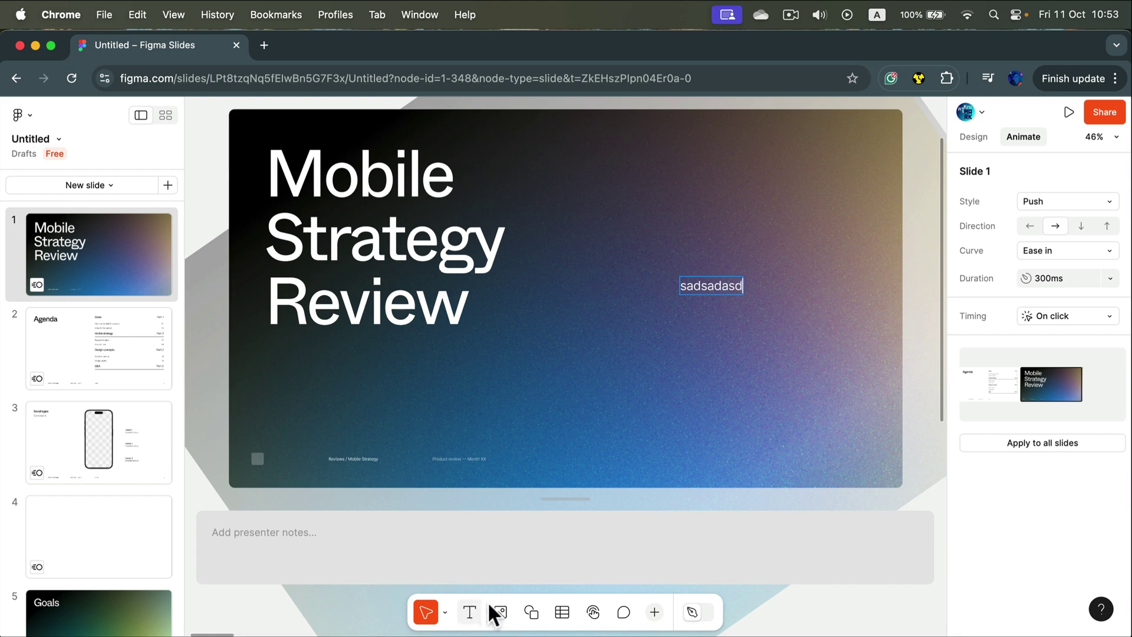
{"action": "left_click", "coordinate": [498, 609]}
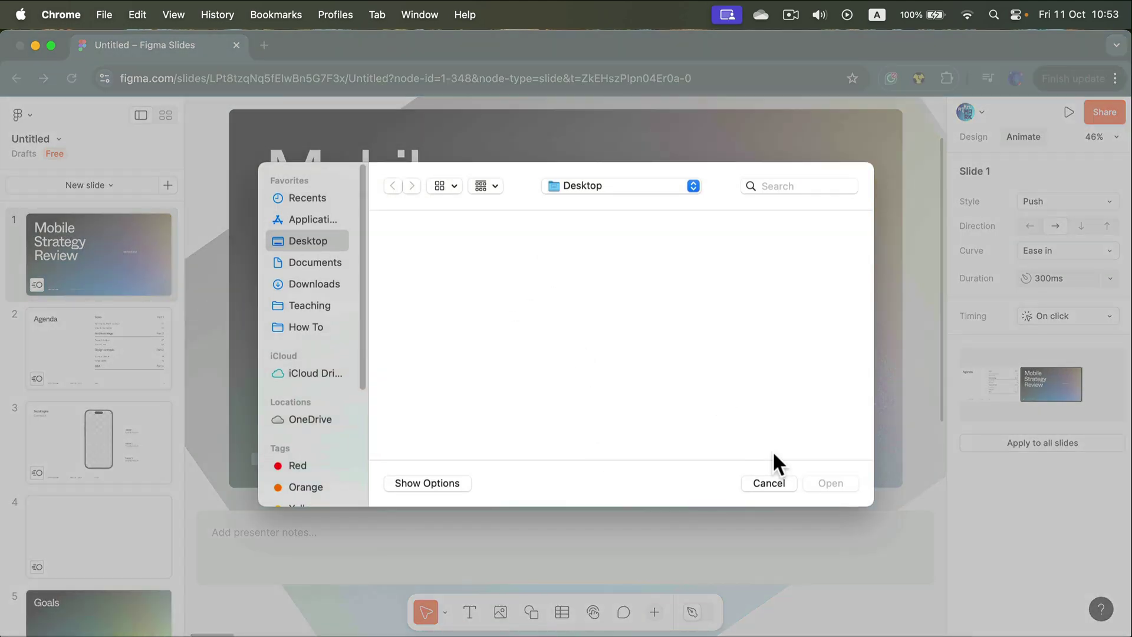
{"action": "left_click", "coordinate": [769, 486]}
Add a circle shape to slide 1 just below the "sadsadasd" text.
{"action": "left_click", "coordinate": [531, 612]}
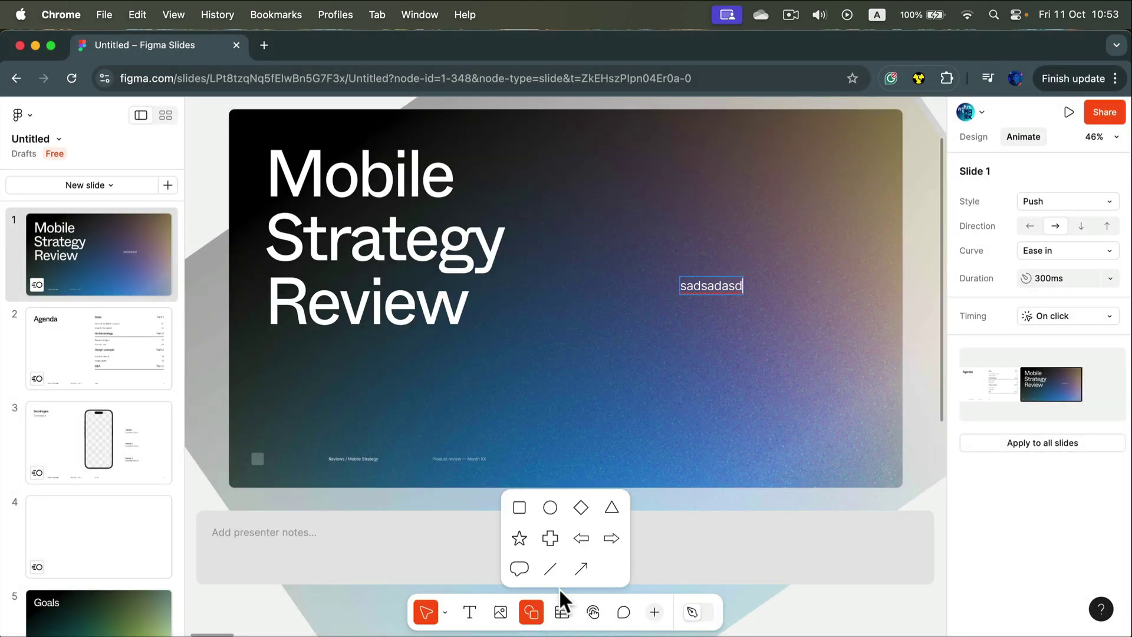
{"action": "left_click", "coordinate": [550, 507]}
{"action": "left_click", "coordinate": [626, 316]}
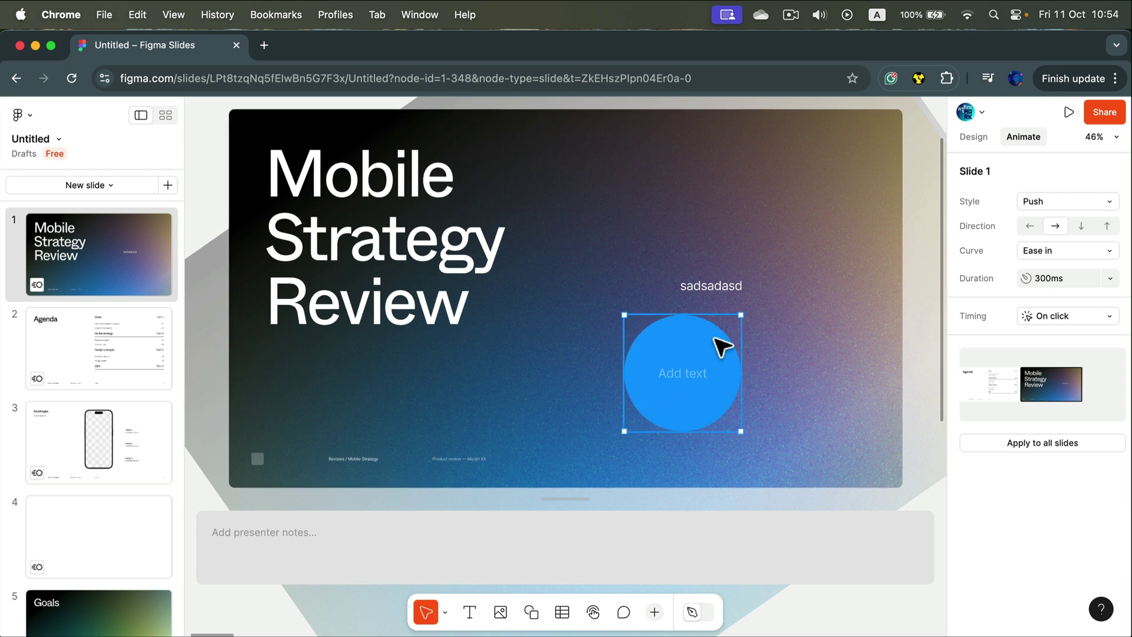
{"action": "left_click_drag", "start_coordinate": [689, 359], "coordinate": [687, 361]}
Fill the circle with a custom bright green, hex 19E77A.
{"action": "left_click", "coordinate": [972, 137]}
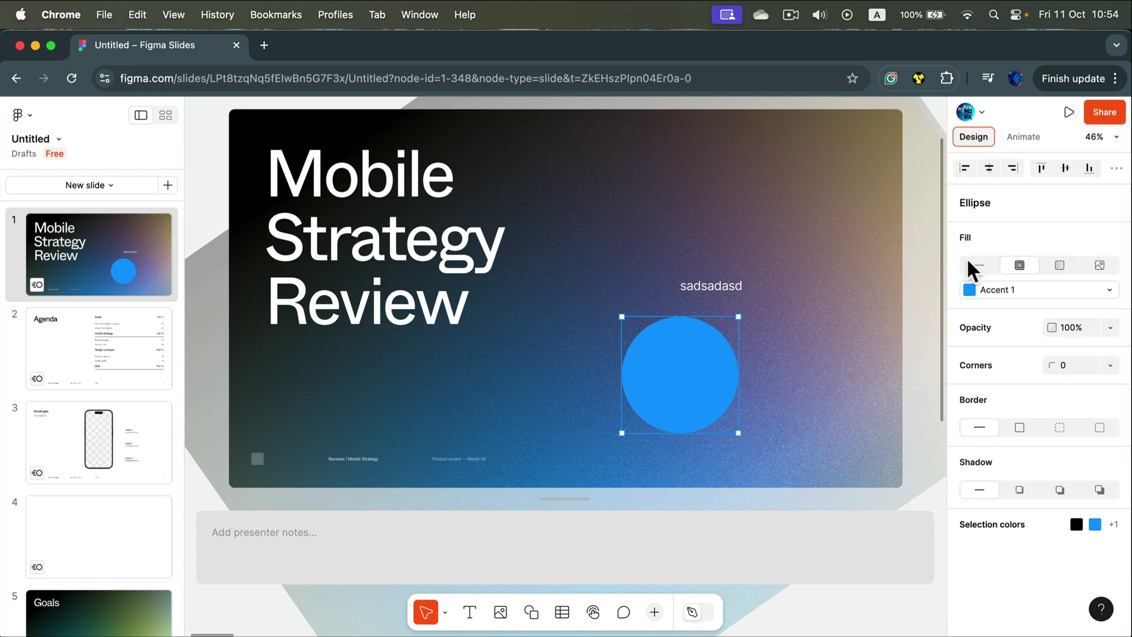
{"action": "left_click", "coordinate": [971, 289]}
{"action": "left_click", "coordinate": [894, 354]}
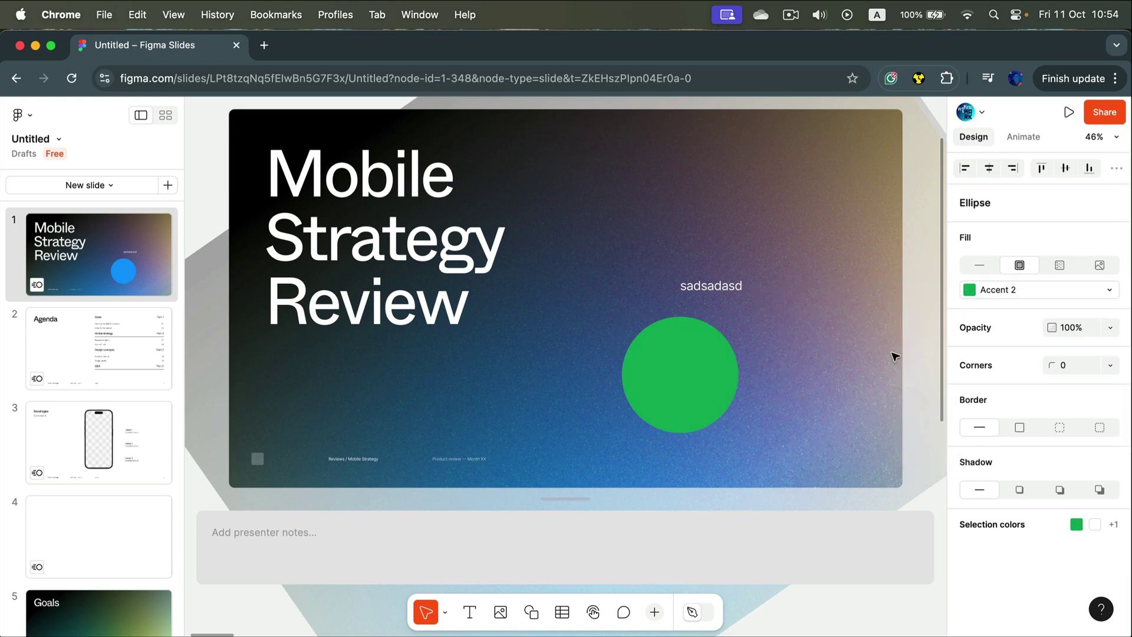
{"action": "left_click", "coordinate": [965, 290]}
{"action": "left_click", "coordinate": [784, 447]}
{"action": "left_click", "coordinate": [828, 377]}
{"action": "left_click_drag", "start_coordinate": [827, 376], "coordinate": [926, 328]}
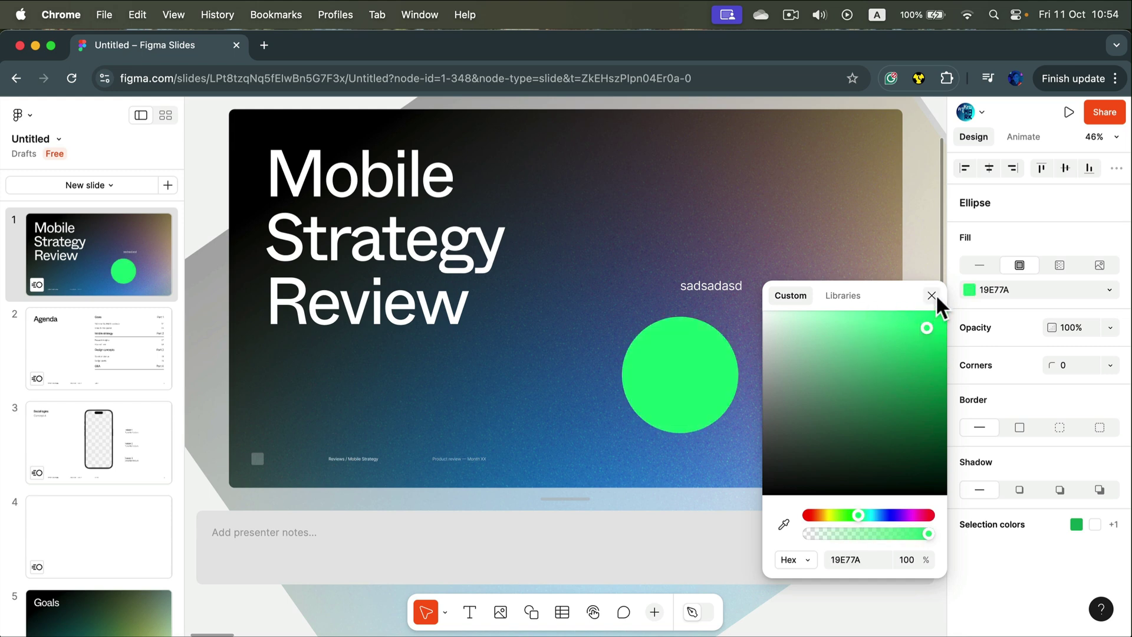
Insert a two-by-two table above the "sadsadasd" text on slide 1.
{"action": "left_click", "coordinate": [562, 613]}
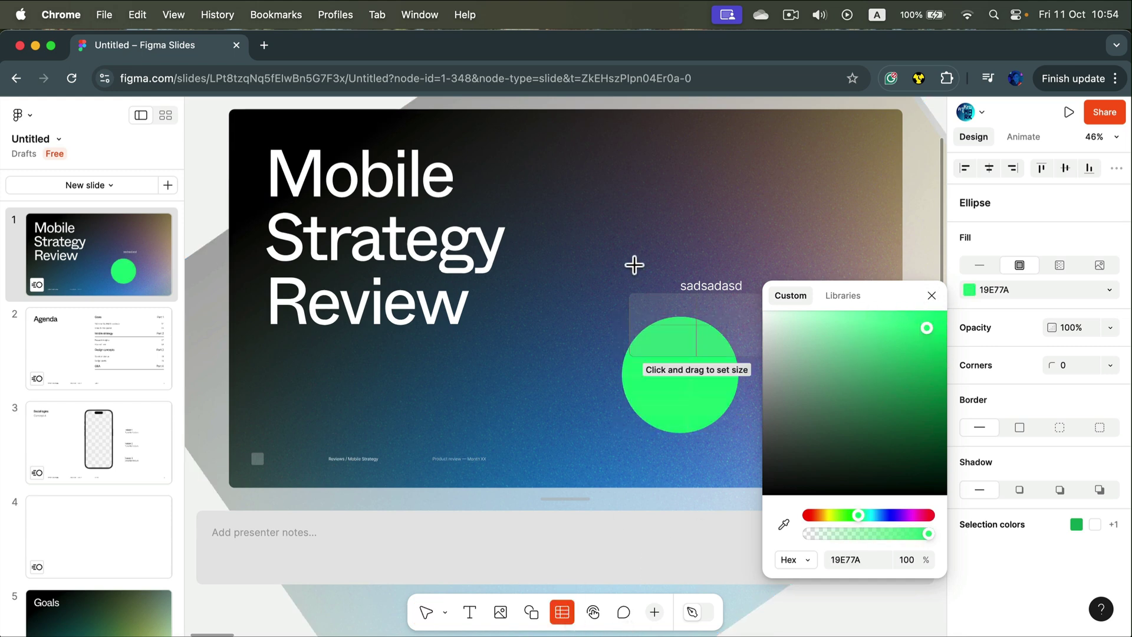
{"action": "left_click", "coordinate": [607, 184]}
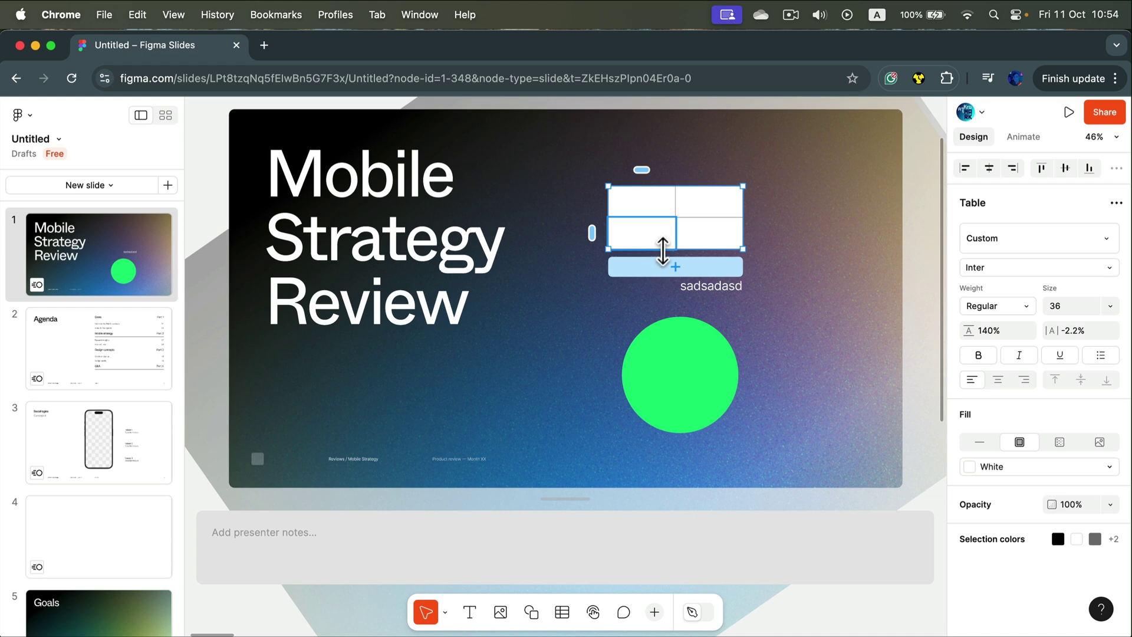
Add a live interaction poll to slide 1 and enlarge it toward the slide's lower-right corner.
{"action": "left_click", "coordinate": [594, 613]}
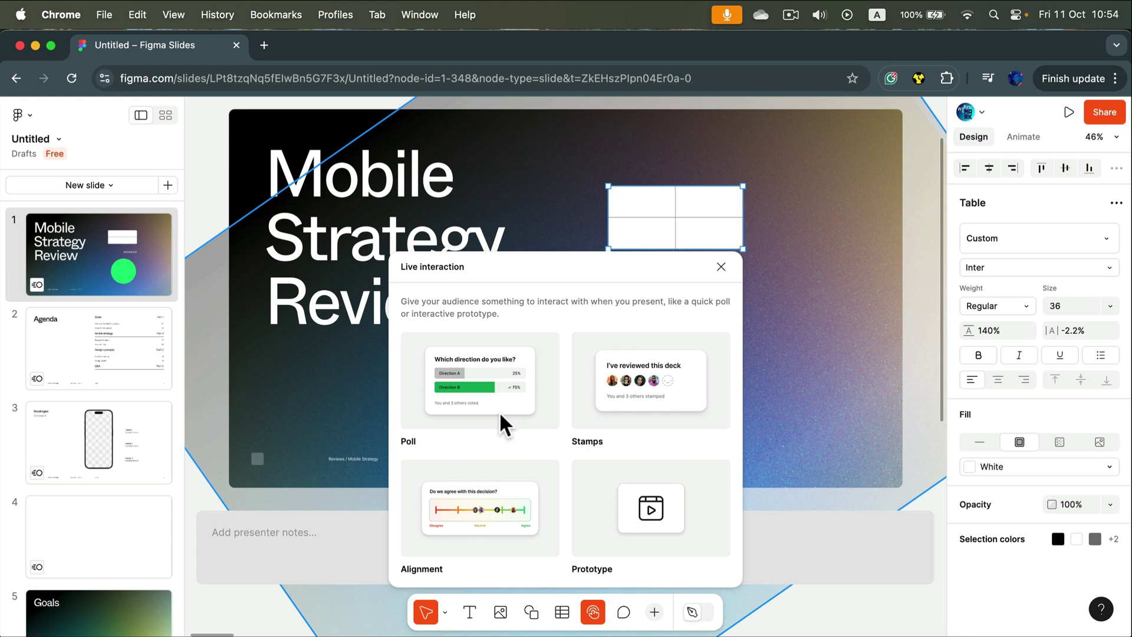
{"action": "left_click", "coordinate": [502, 393]}
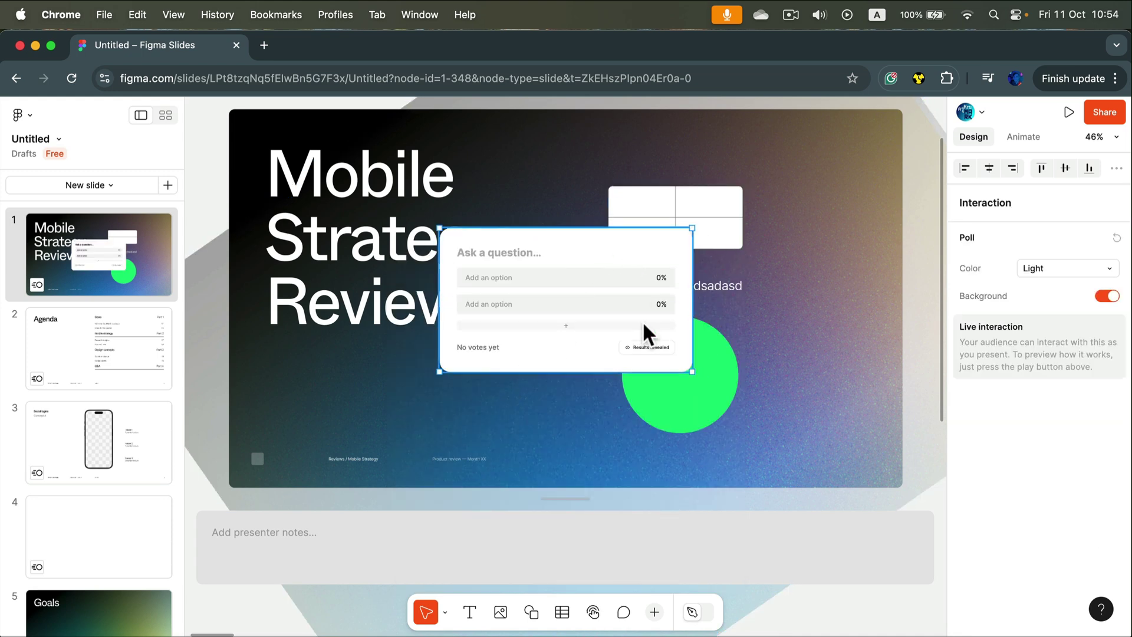
{"action": "left_click_drag", "start_coordinate": [692, 371], "coordinate": [848, 431]}
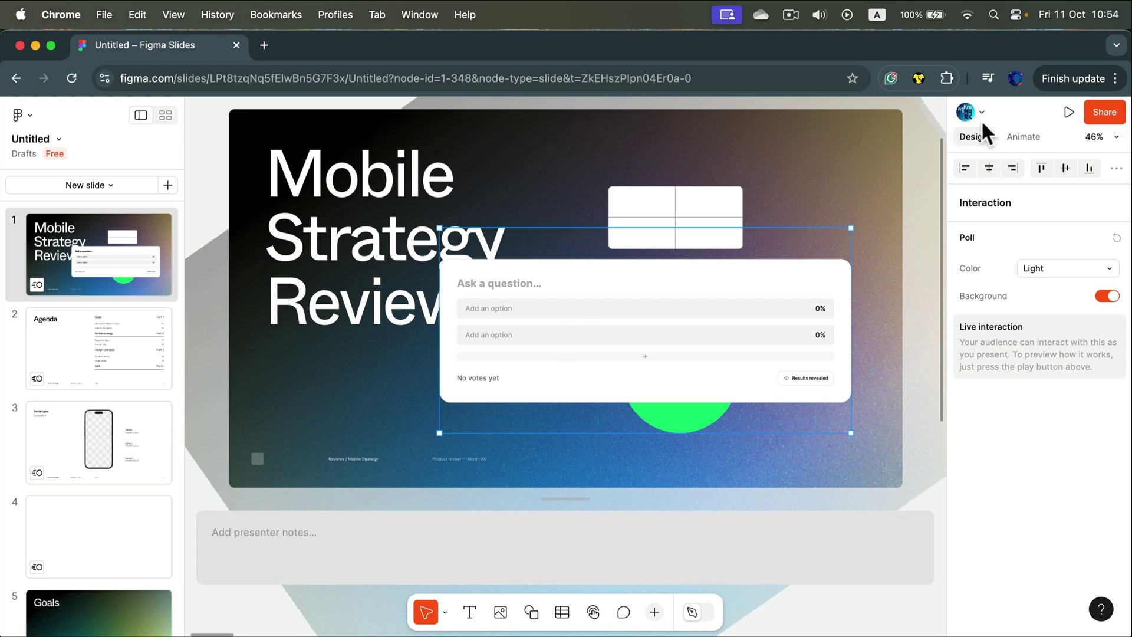
Review the sharing options for the slides, including invitations, link access and the embed code, and close them.
{"action": "left_click", "coordinate": [1108, 116]}
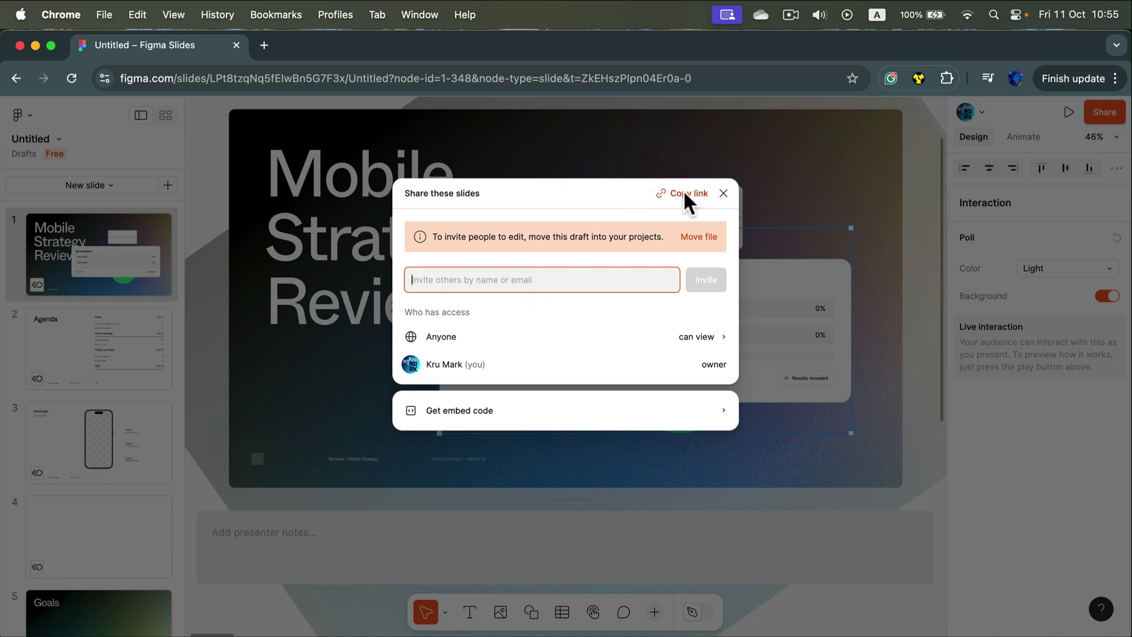
{"action": "left_click", "coordinate": [721, 194]}
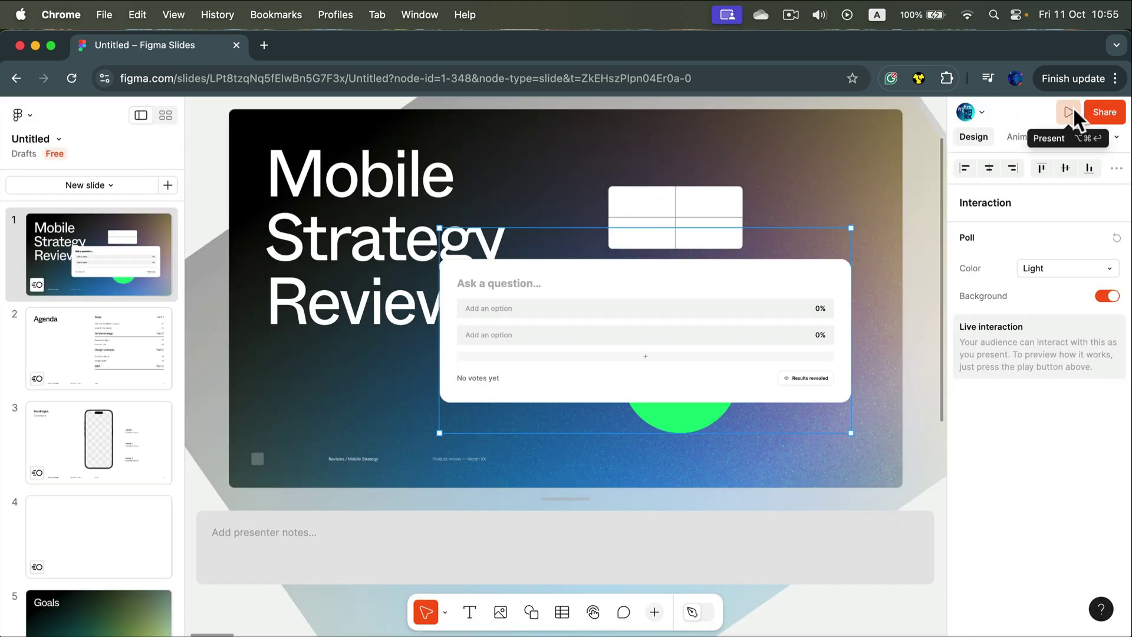
Present the deck without notes, voting for the first poll option on slide 1 before advancing to the Agenda slide.
{"action": "mouse_move", "coordinate": [1074, 109]}
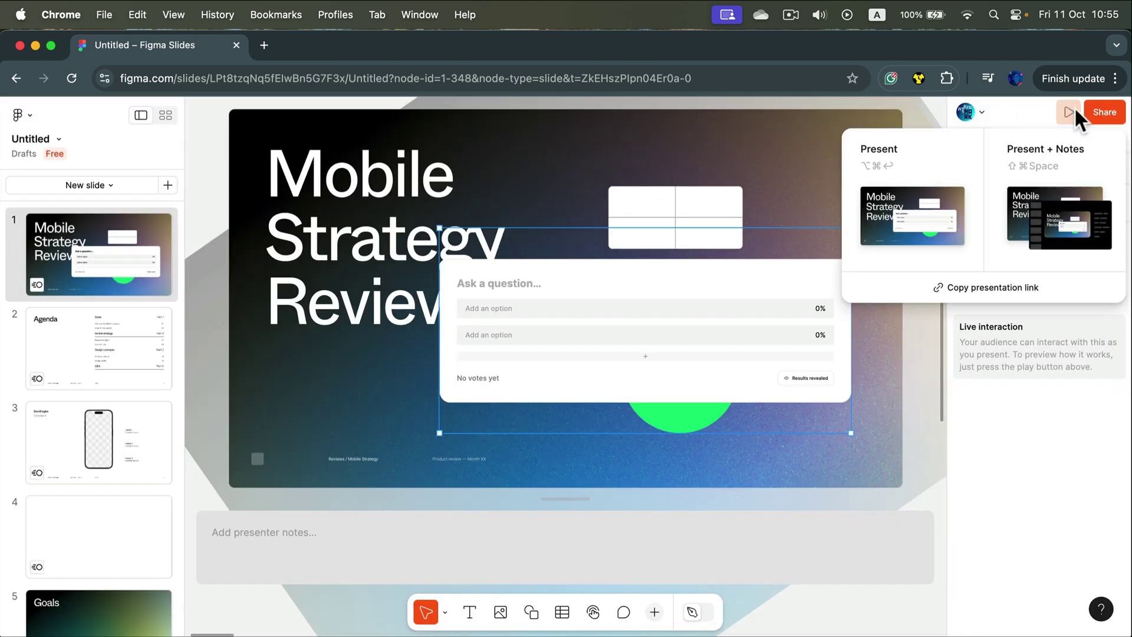
{"action": "left_click", "coordinate": [908, 194]}
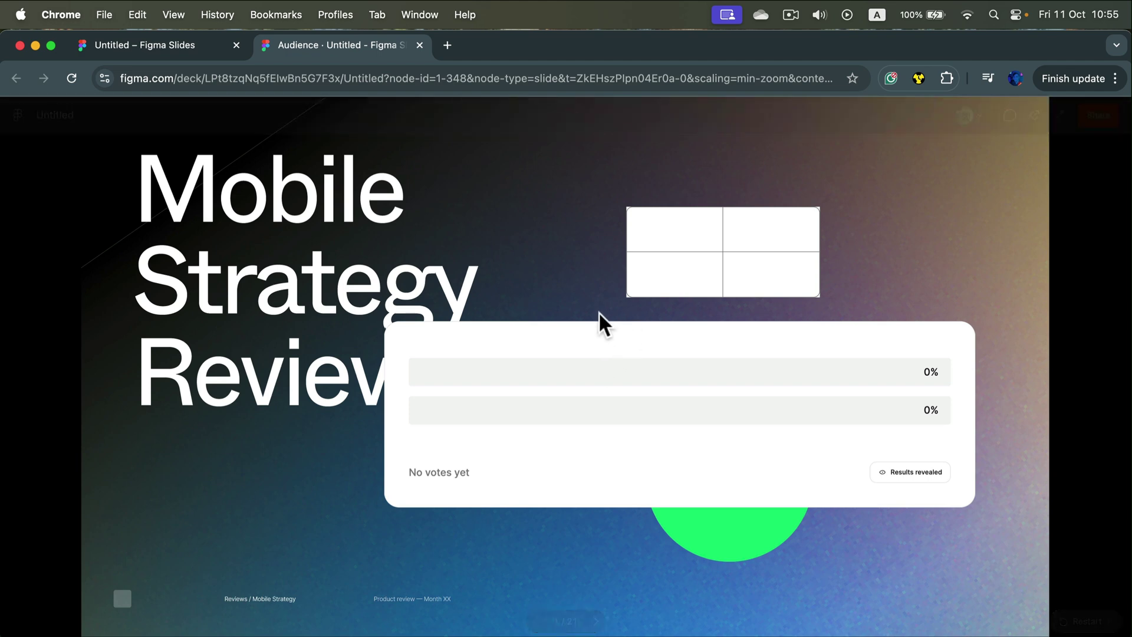
{"action": "left_click", "coordinate": [806, 374]}
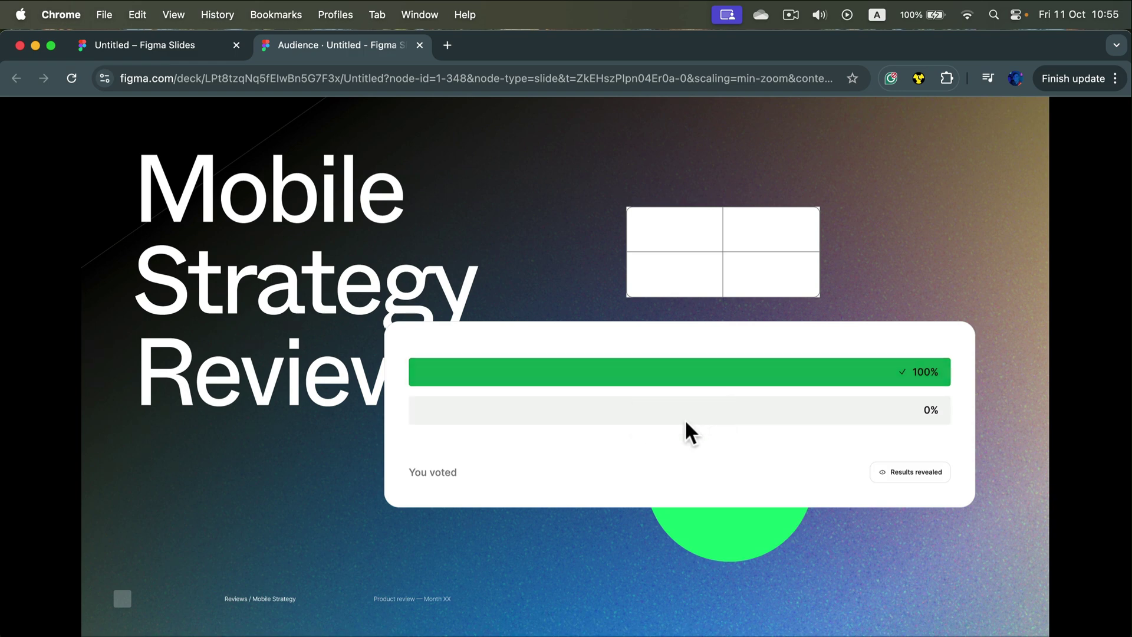
{"action": "key", "text": "Right"}
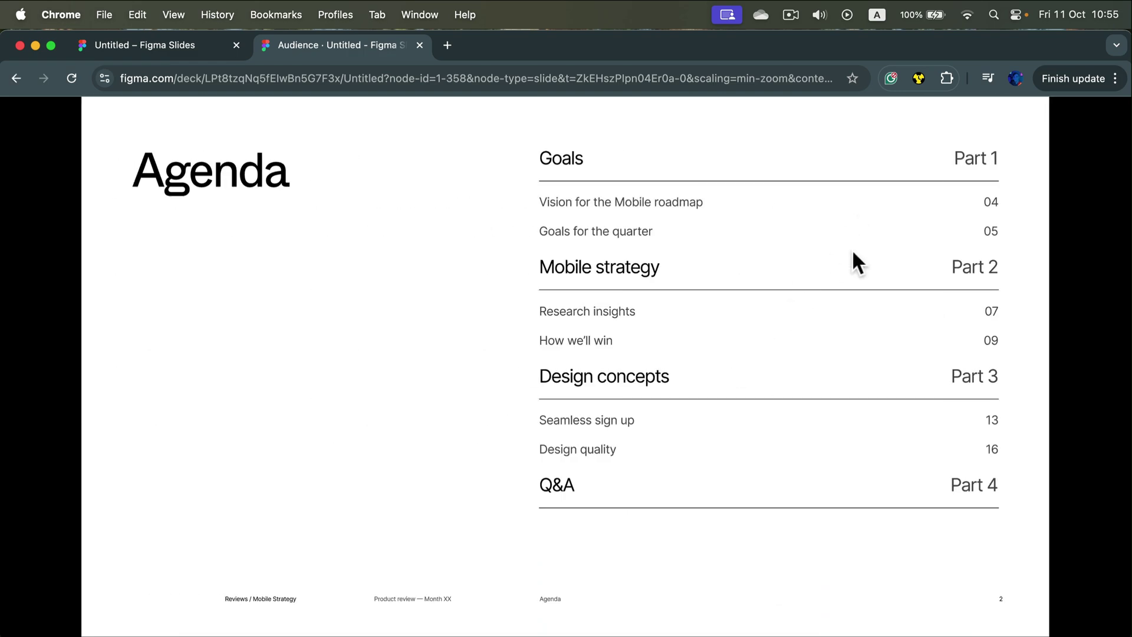